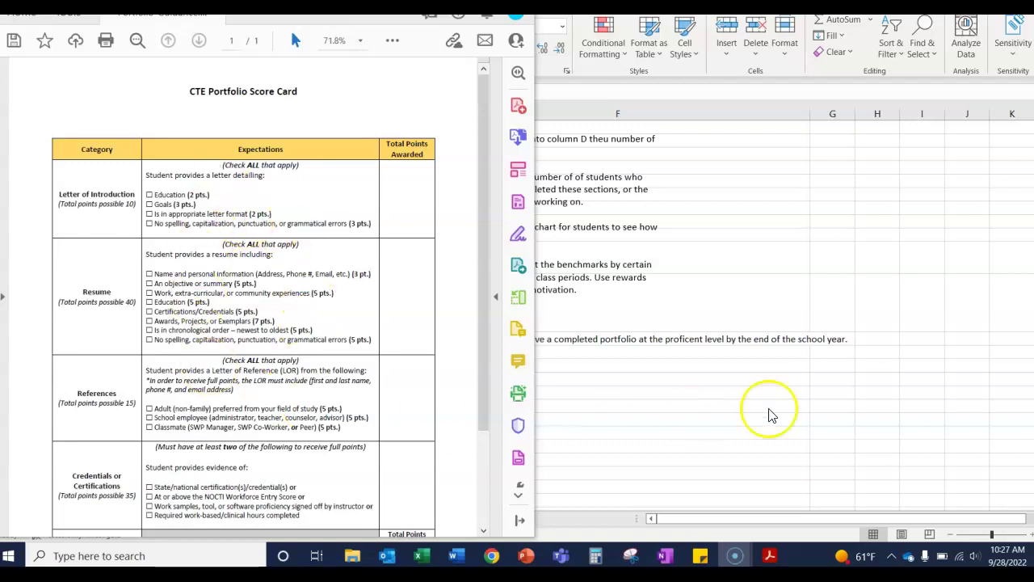
# Bring the Excel Period 1 scoreboard workbook in front of the Acrobat score card.
pyautogui.click(718, 397)
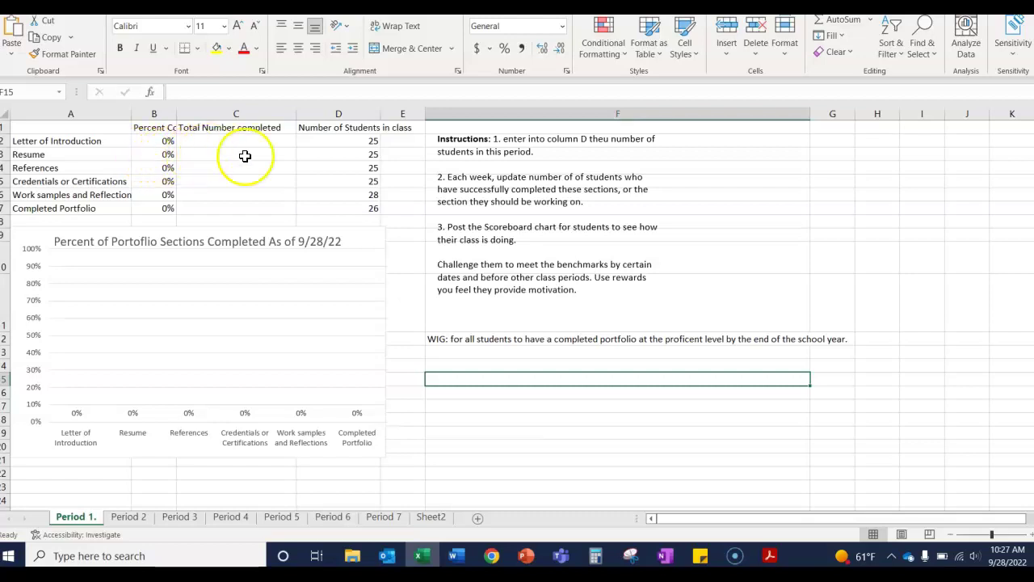
pyautogui.click(319, 142)
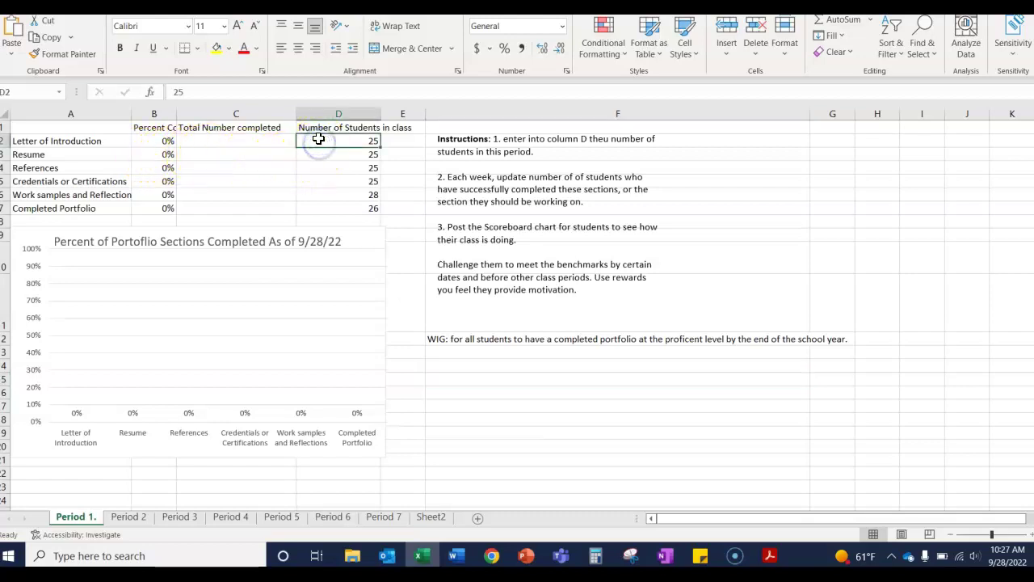
pyautogui.click(316, 209)
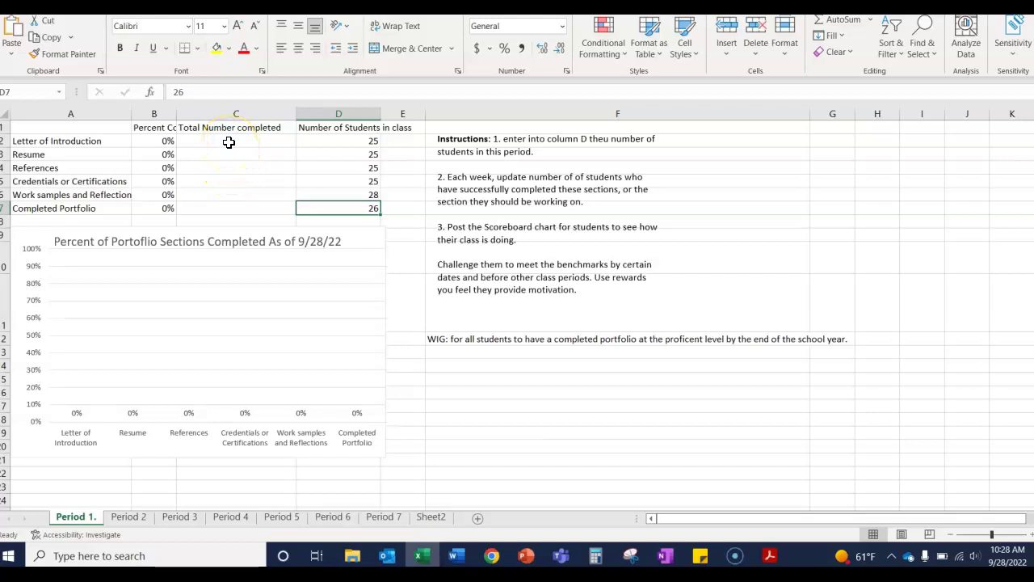
# Enter completed counts 9, 20 and 10 for Letter of Introduction, Resume and References in C2:C4.
pyautogui.click(228, 142)
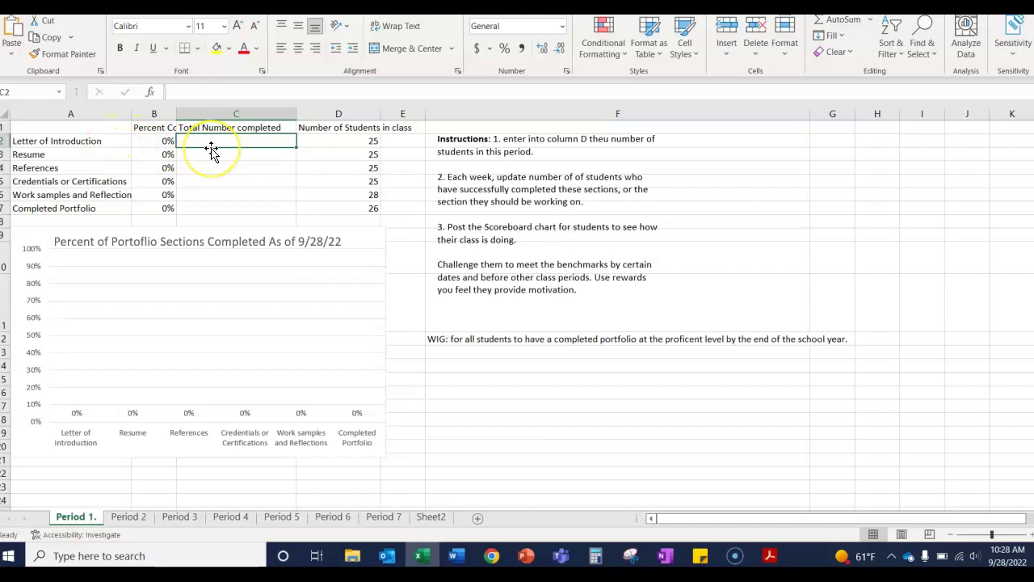
pyautogui.write('9')
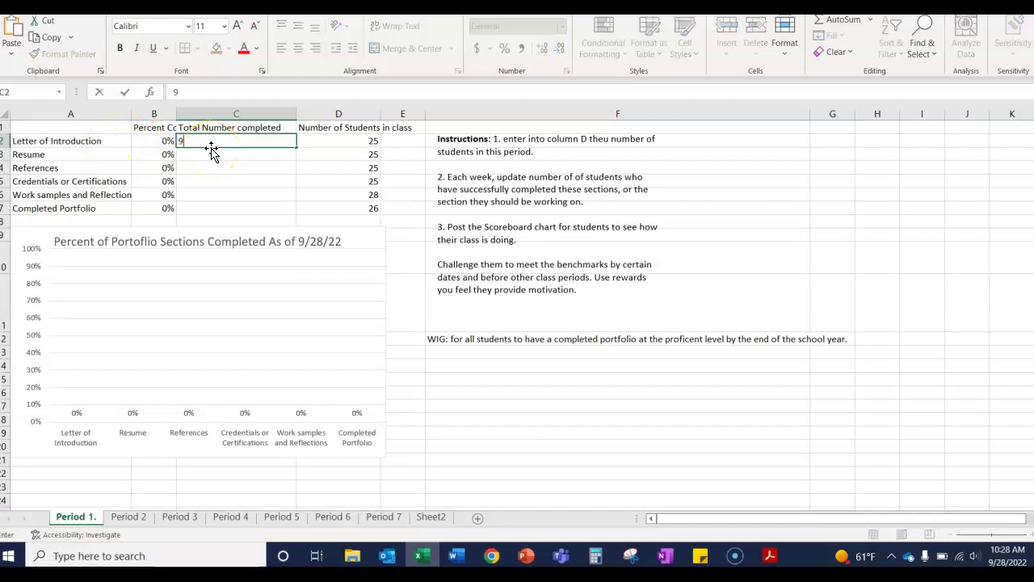
pyautogui.press('Return')
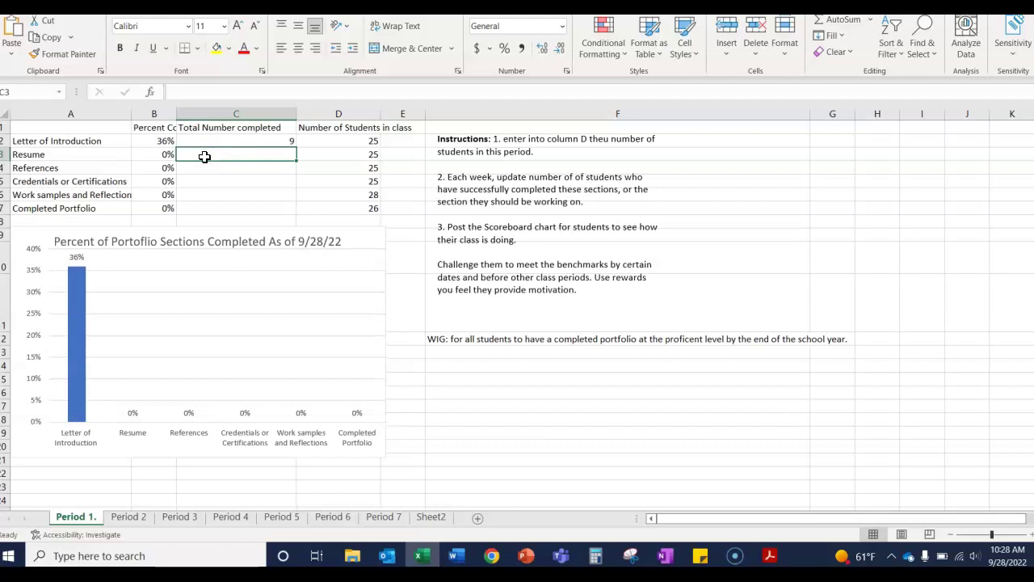
pyautogui.write('20')
pyautogui.click(203, 169)
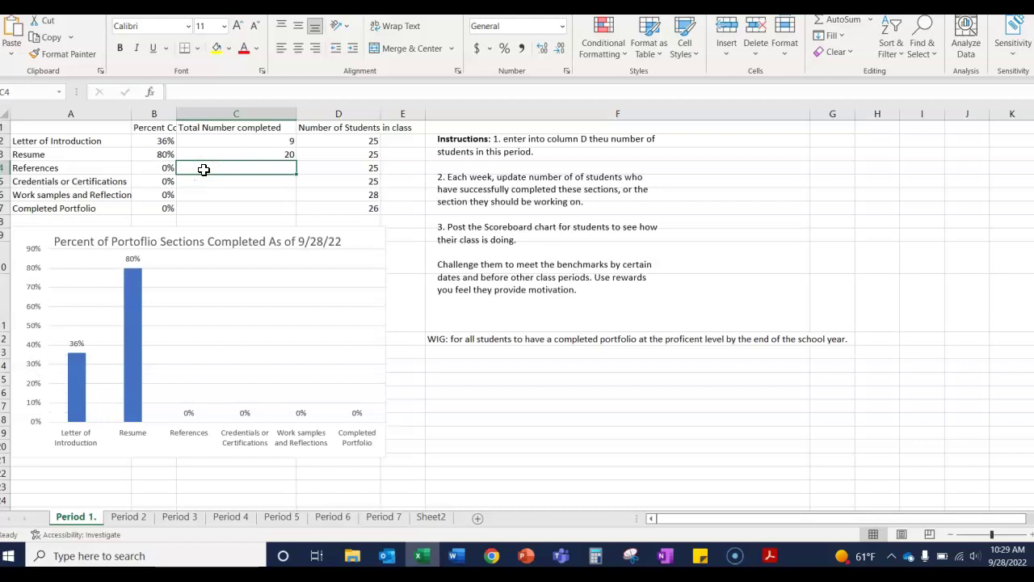
pyautogui.write('10')
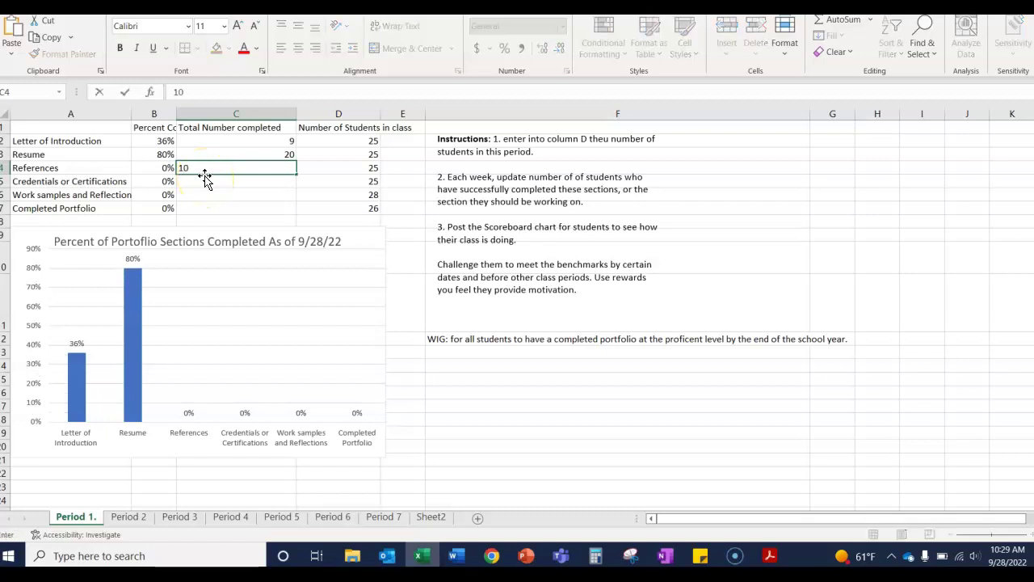
pyautogui.click(204, 181)
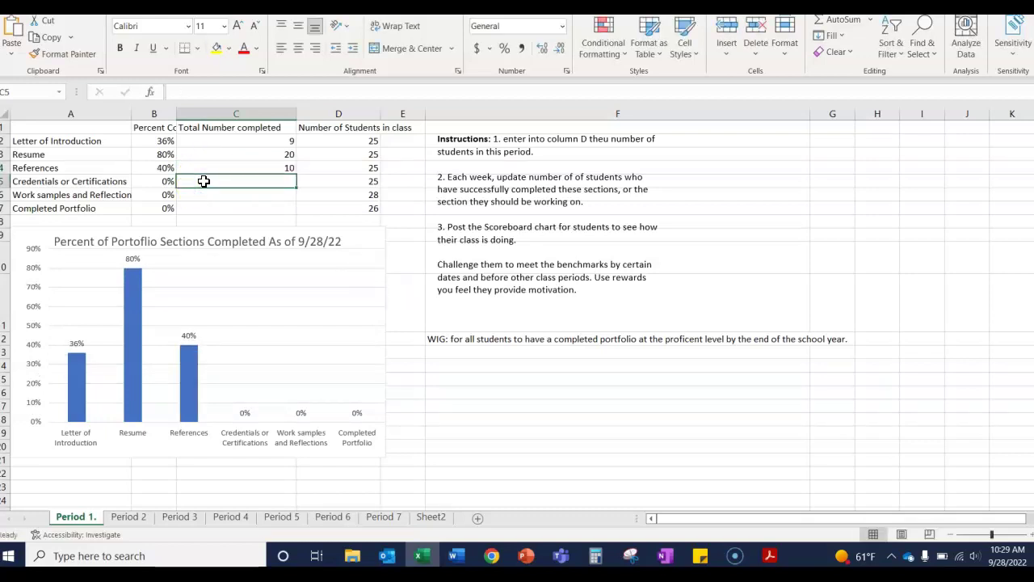
# Enter completed counts 23, 20 and 12 for Credentials, Work samples and Completed Portfolio in C5:C7.
pyautogui.write('23')
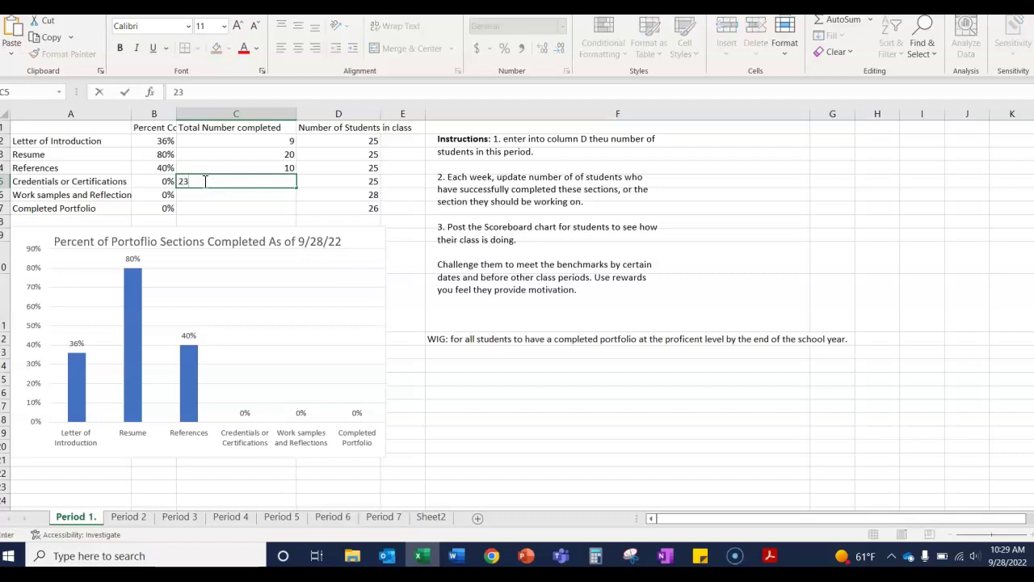
pyautogui.press('Return')
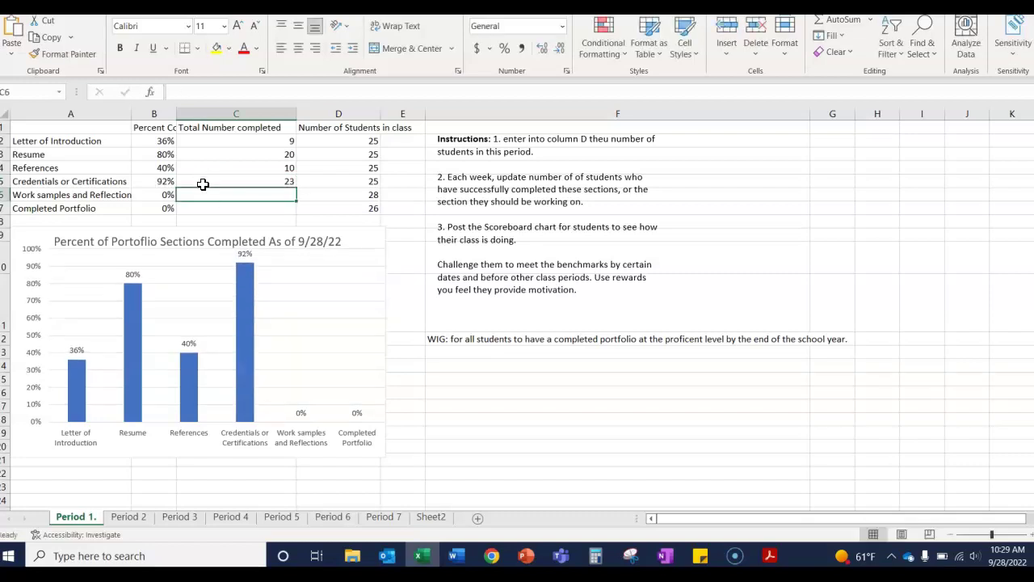
pyautogui.write('2')
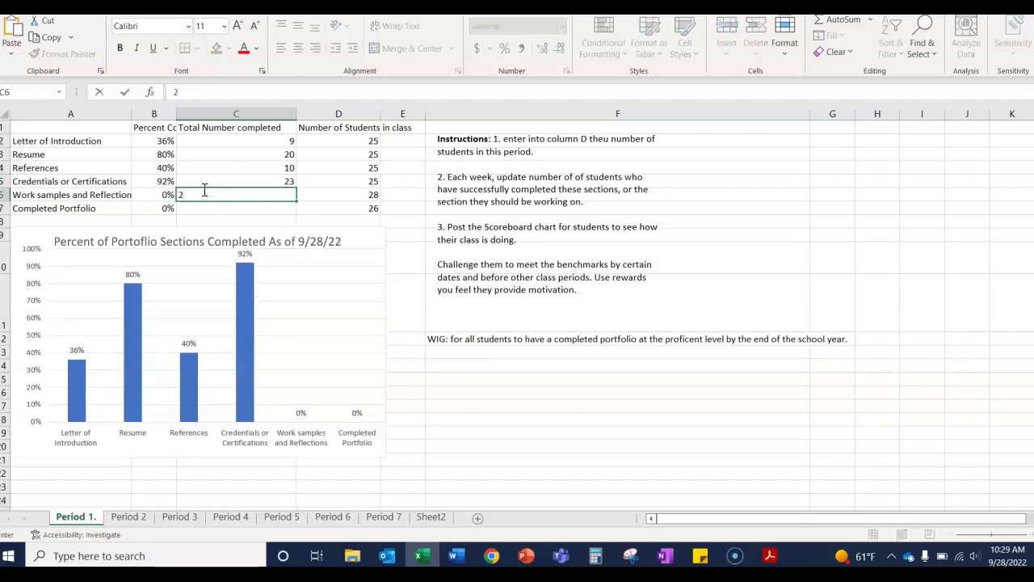
pyautogui.write('0')
pyautogui.click(202, 208)
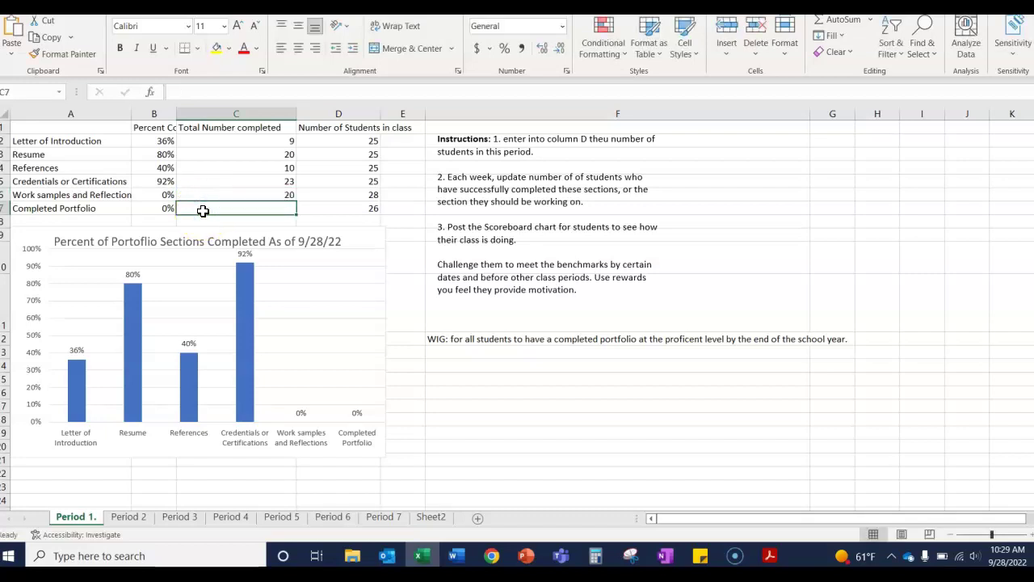
pyautogui.click(203, 210)
pyautogui.write('12')
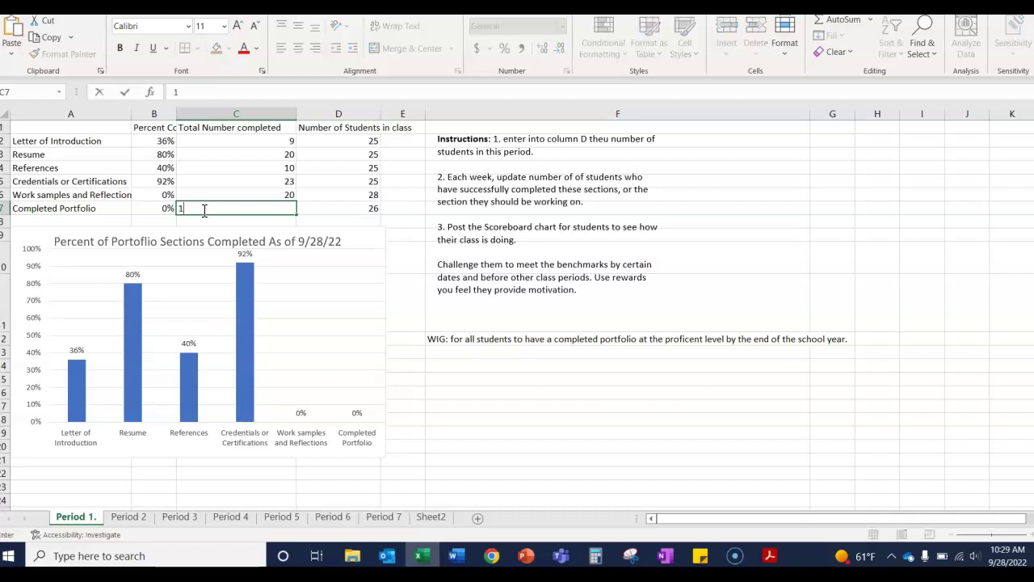
pyautogui.click(266, 215)
pyautogui.press('Tab')
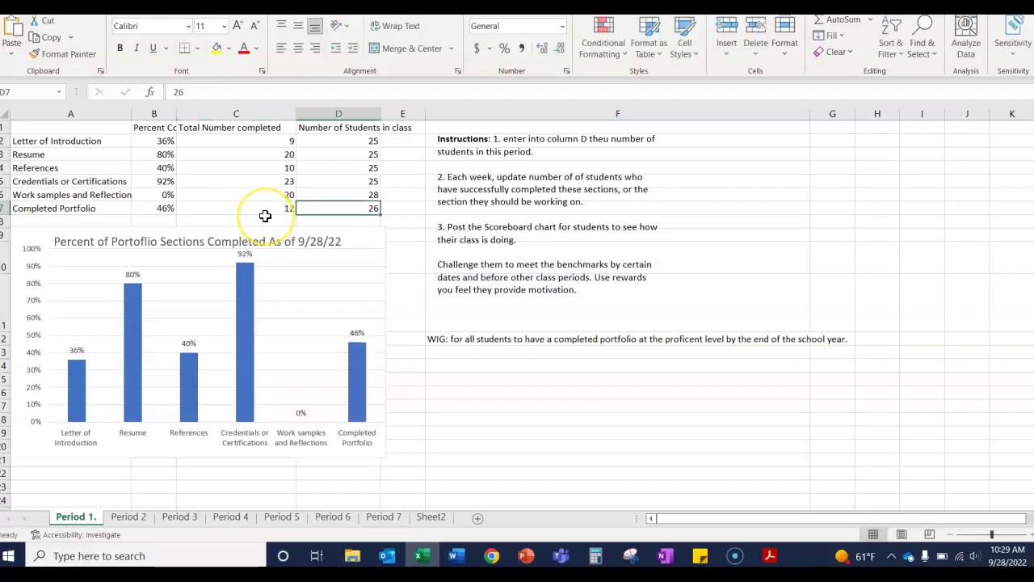
# Fill B5's =C5/D5 formula down into B6 so Work samples and Reflections shows 71%.
pyautogui.click(320, 193)
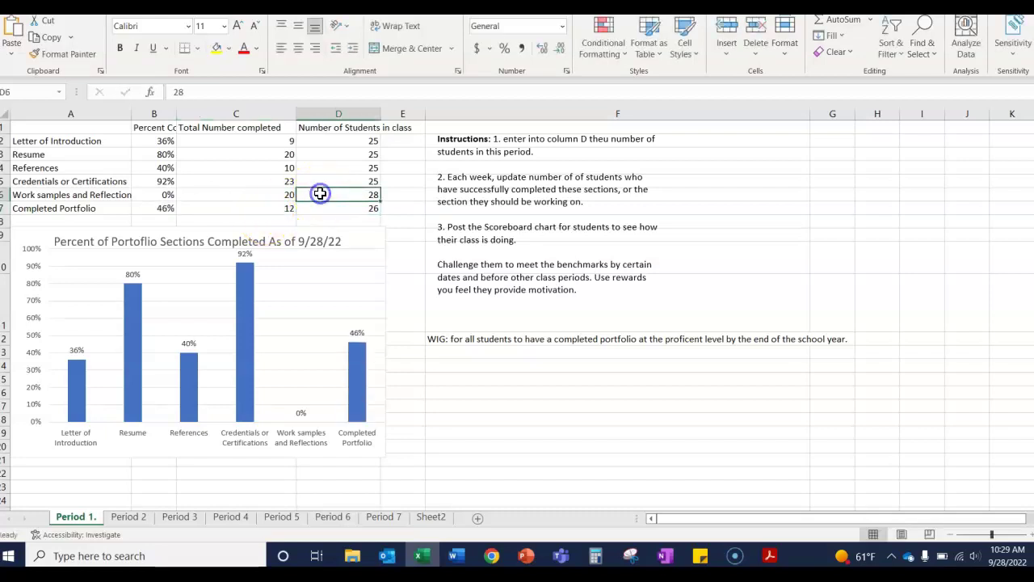
pyautogui.click(164, 195)
pyautogui.click(172, 212)
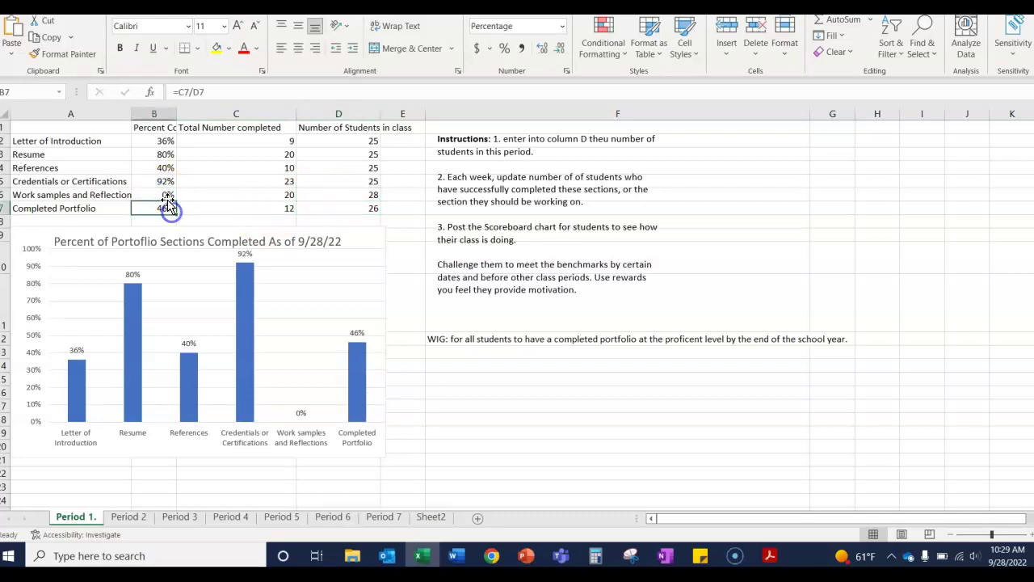
pyautogui.click(168, 183)
pyautogui.click(175, 187)
pyautogui.moveTo(175, 186); pyautogui.dragTo(173, 200)
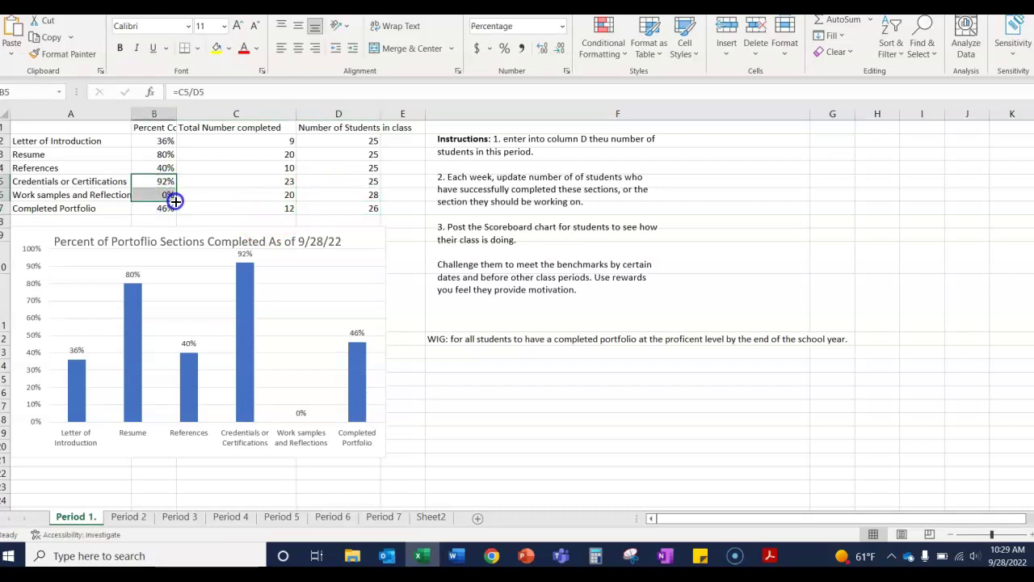
pyautogui.click(497, 356)
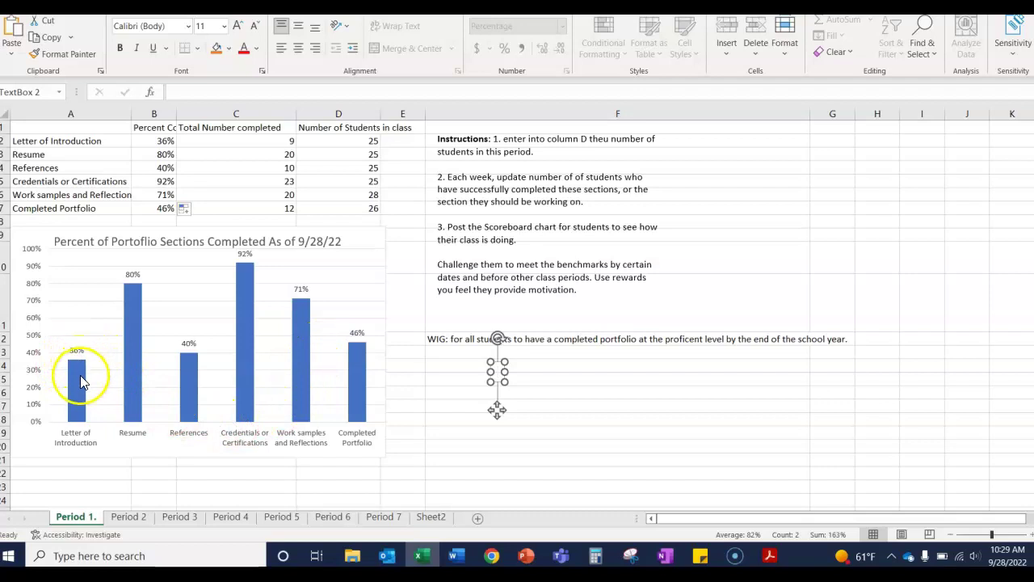
pyautogui.moveTo(80, 382)
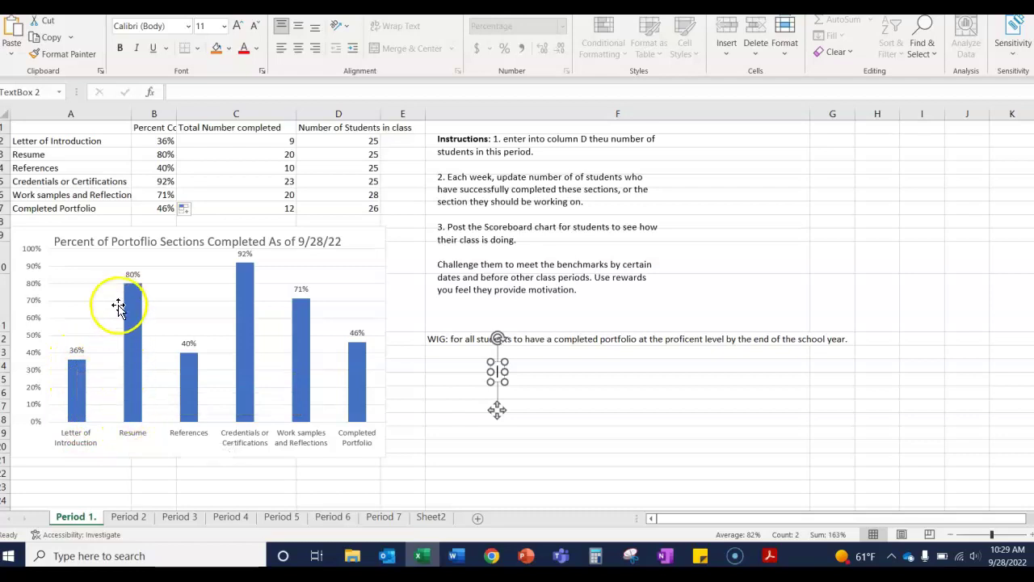
pyautogui.moveTo(191, 394)
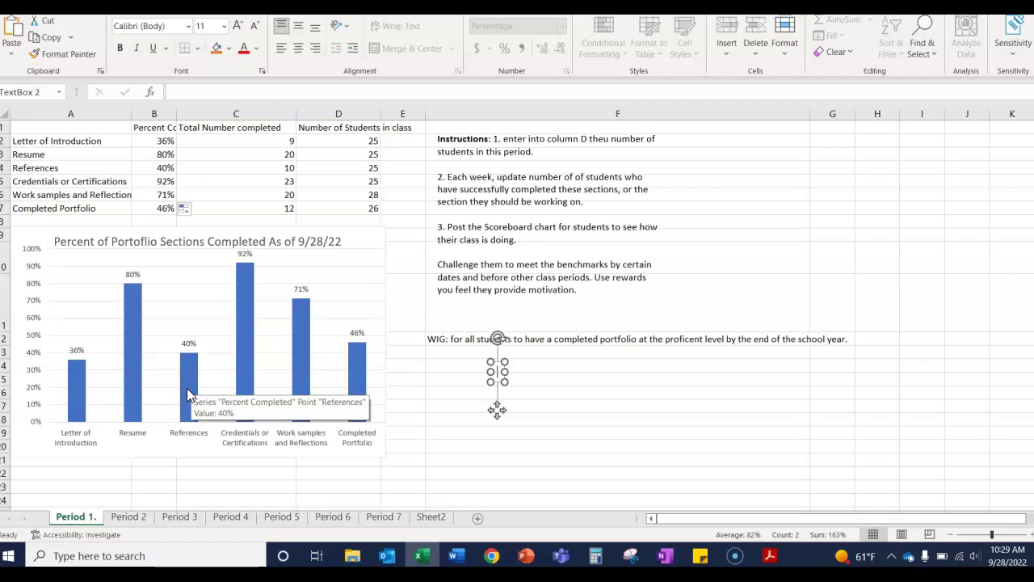
pyautogui.click(617, 392)
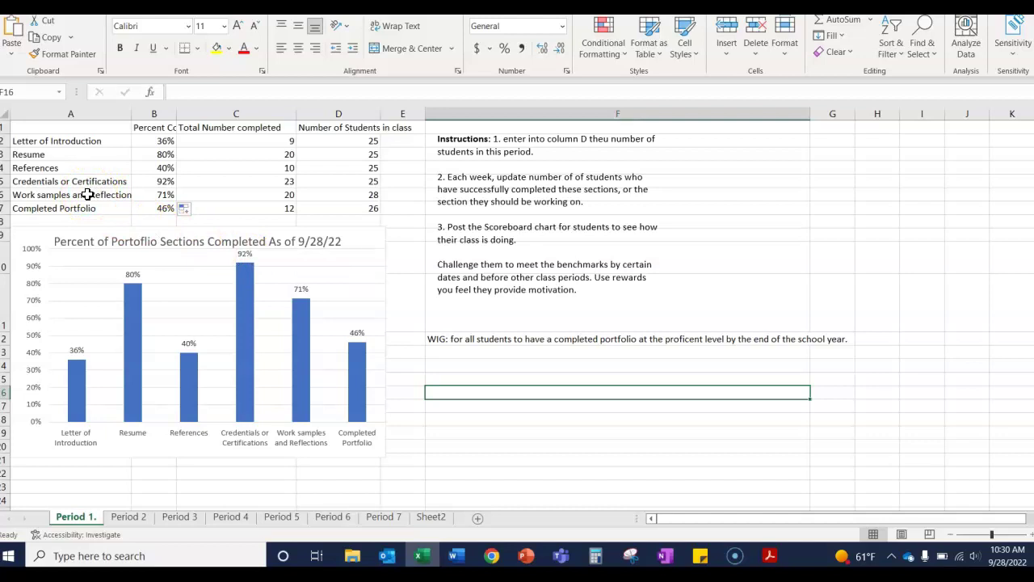
pyautogui.click(88, 195)
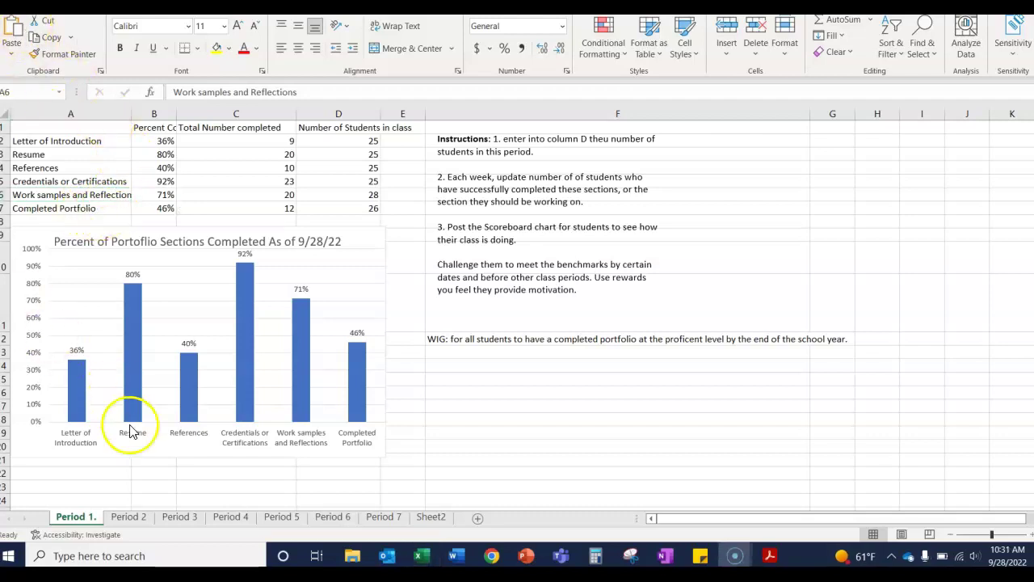
# On the Period 5 sheet, fill class size 25 from D2 down through Completed Portfolio.
pyautogui.click(131, 517)
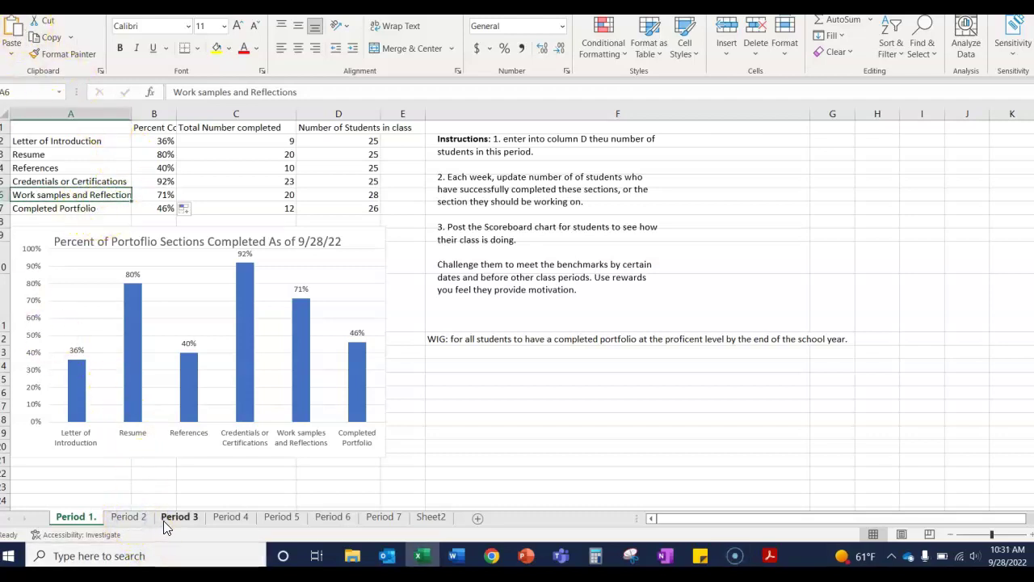
pyautogui.click(164, 523)
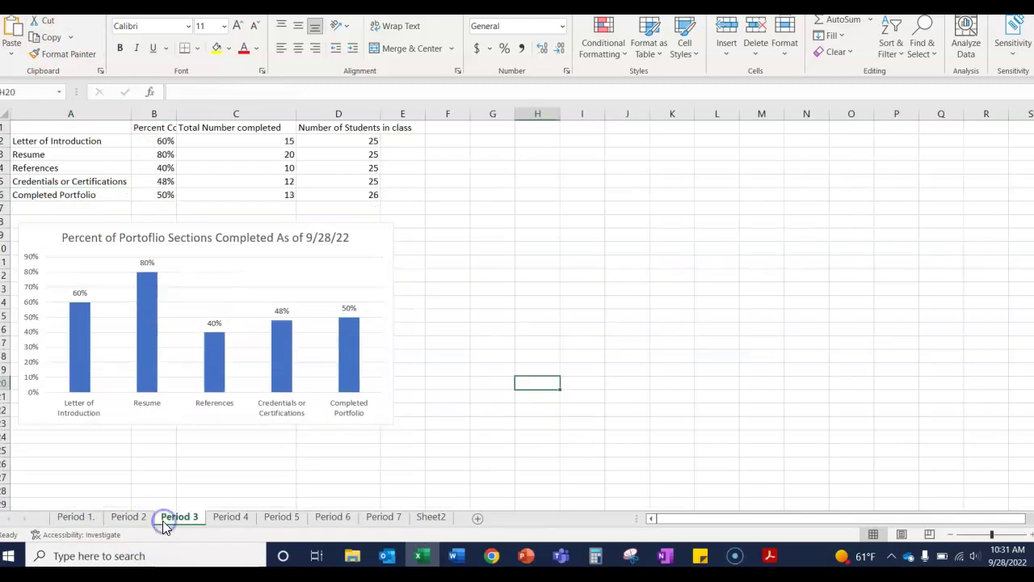
pyautogui.click(132, 520)
pyautogui.click(164, 524)
pyautogui.click(214, 523)
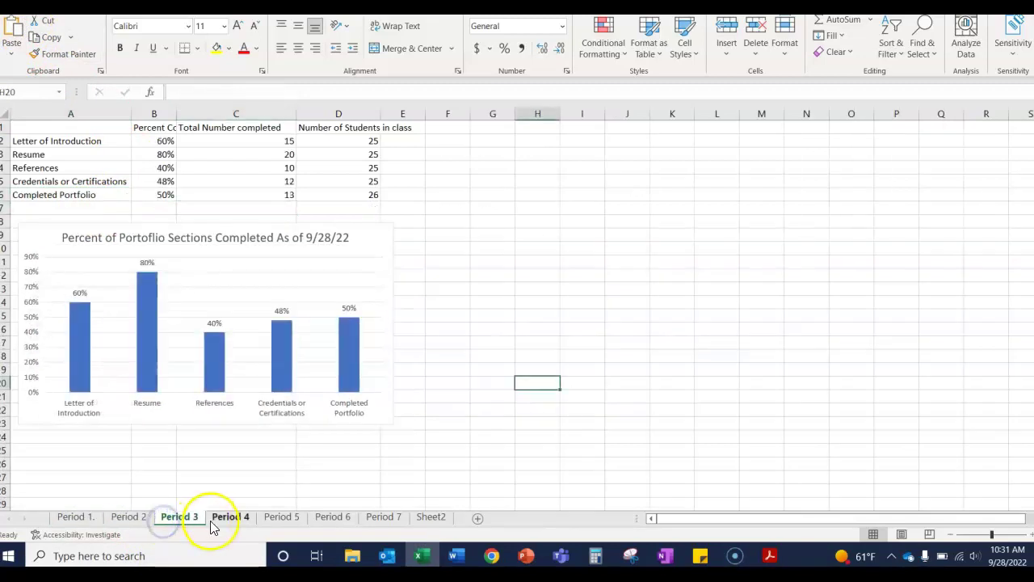
pyautogui.click(272, 522)
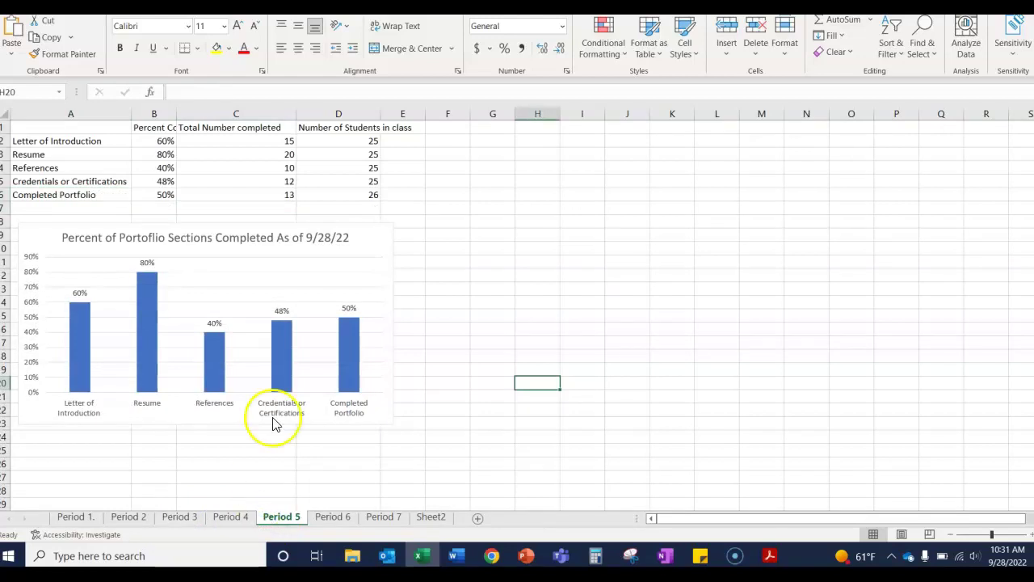
pyautogui.click(357, 140)
pyautogui.moveTo(379, 147); pyautogui.dragTo(379, 201)
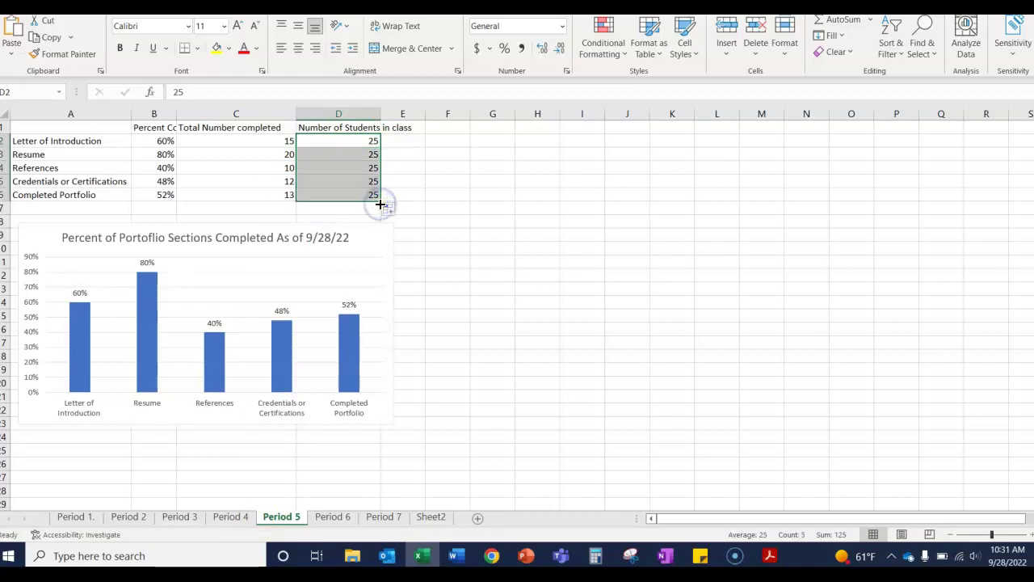